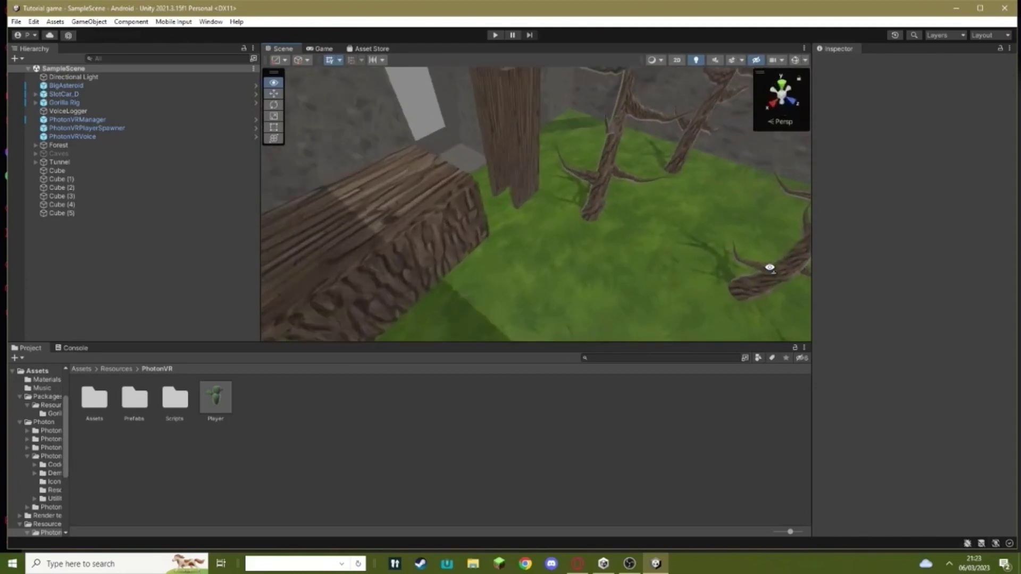
pyautogui.press('w')
pyautogui.moveTo(346, 221); pyautogui.dragTo(76, 141, button='right')
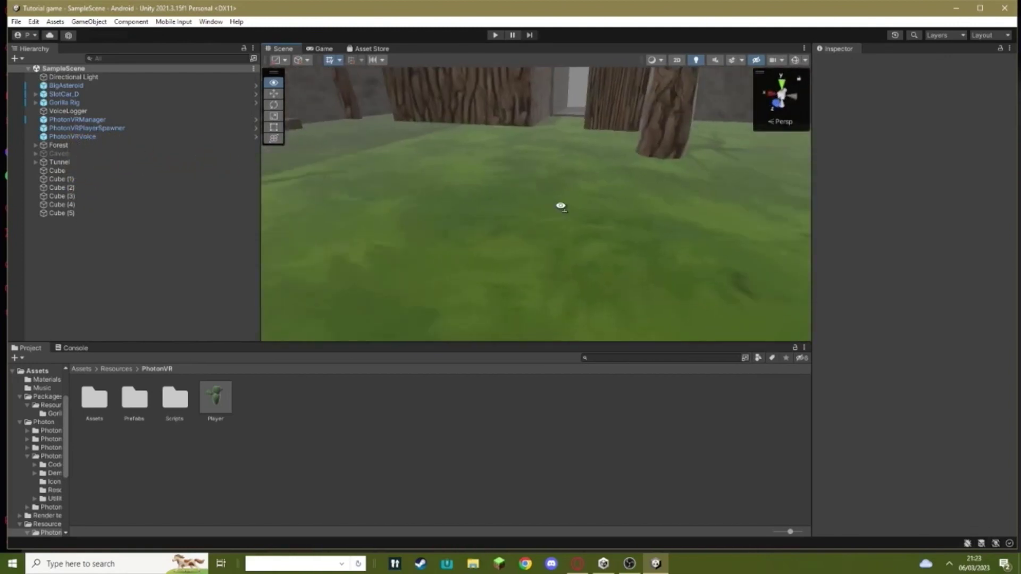
pyautogui.moveTo(587, 228); pyautogui.dragTo(591, 235, button='right')
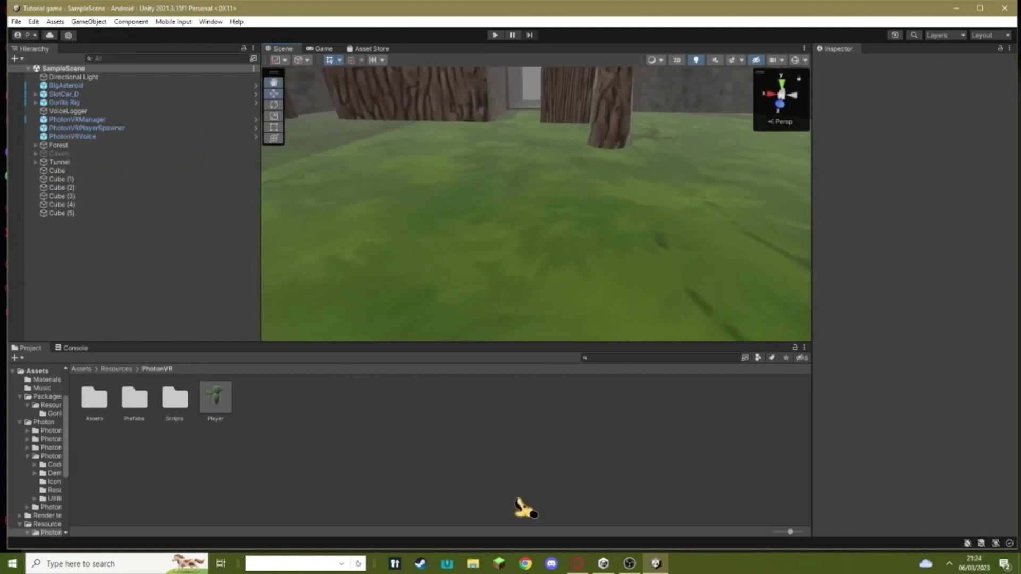
# - Switch to the browser, download computer (3).unitypackage from its Google Drive page, and return to the Unity editor
pyautogui.click(572, 566)
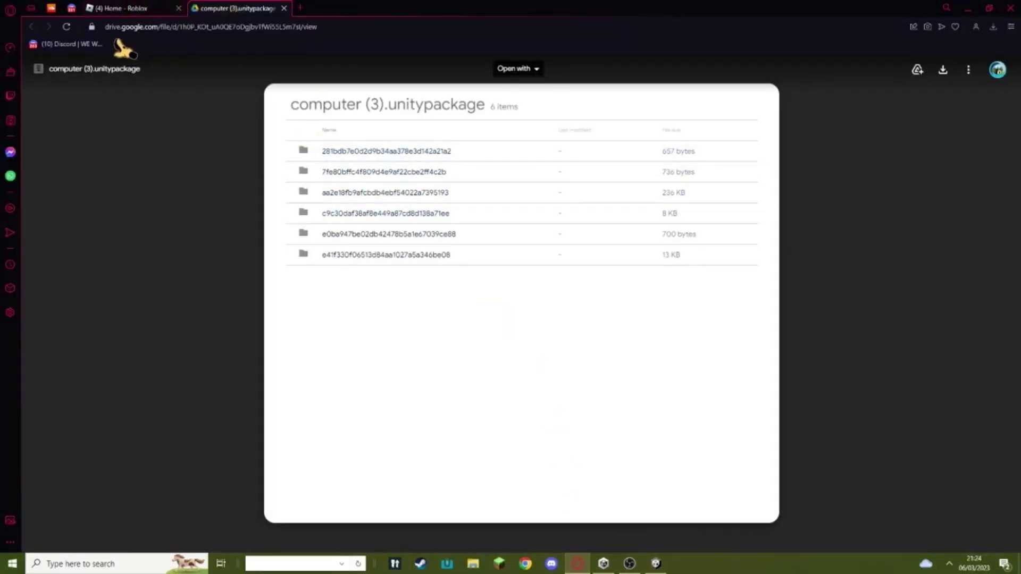
pyautogui.click(944, 69)
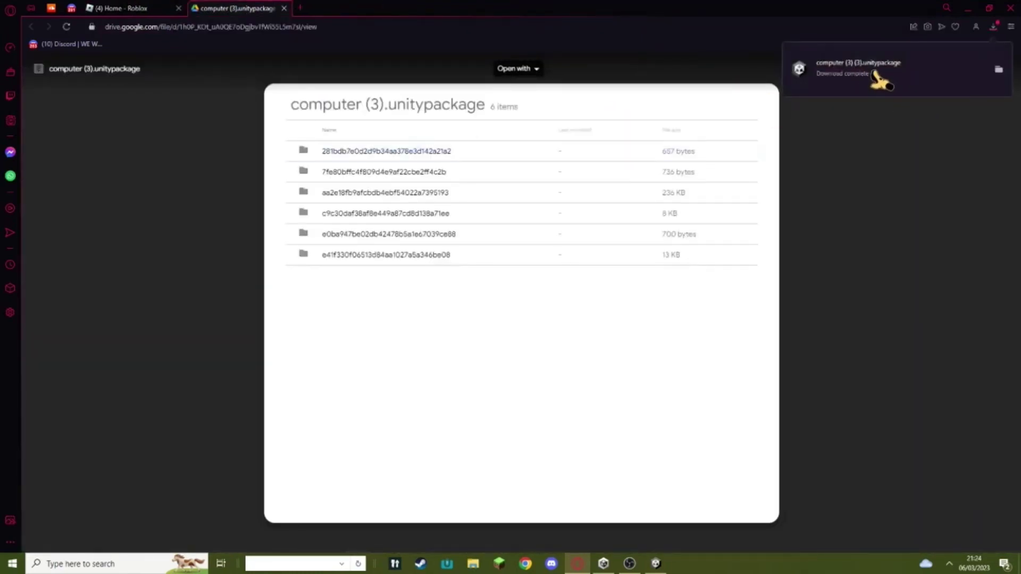
pyautogui.click(655, 563)
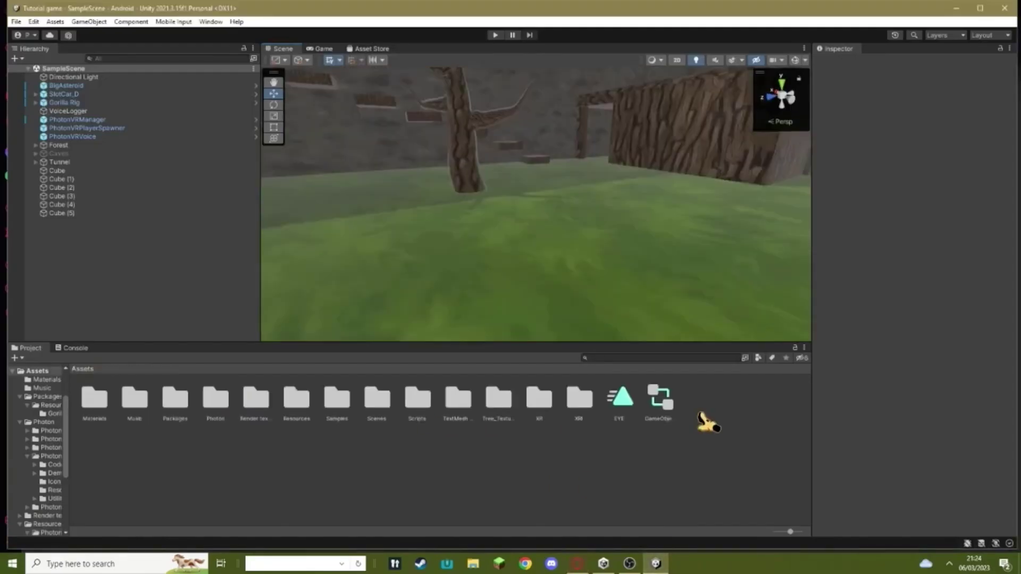
# - Import the custom package computer (3) (3).unitypackage from the Downloads folder with all of its items
pyautogui.rightClick(704, 420)
pyautogui.moveTo(822, 244)
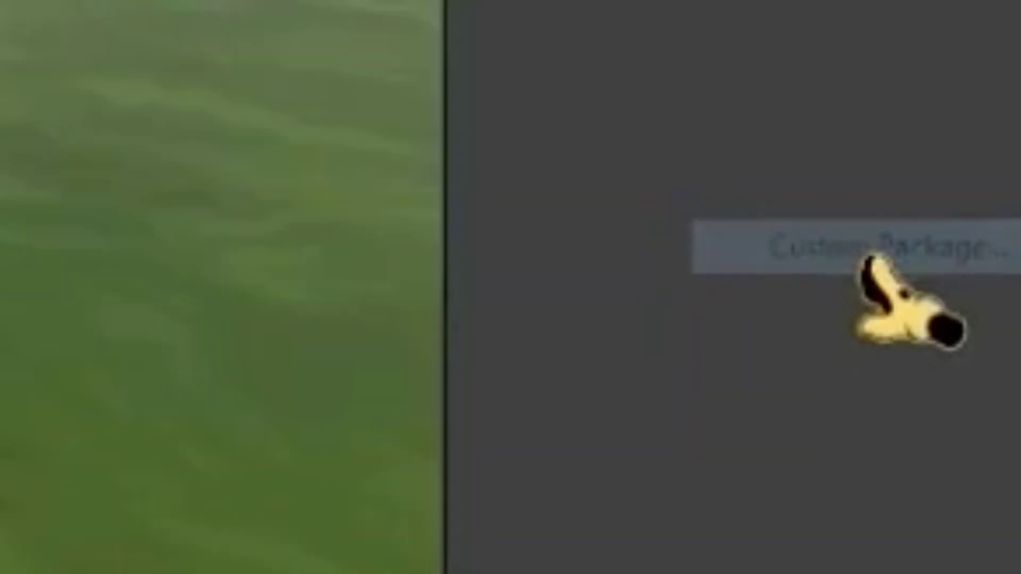
pyautogui.click(867, 259)
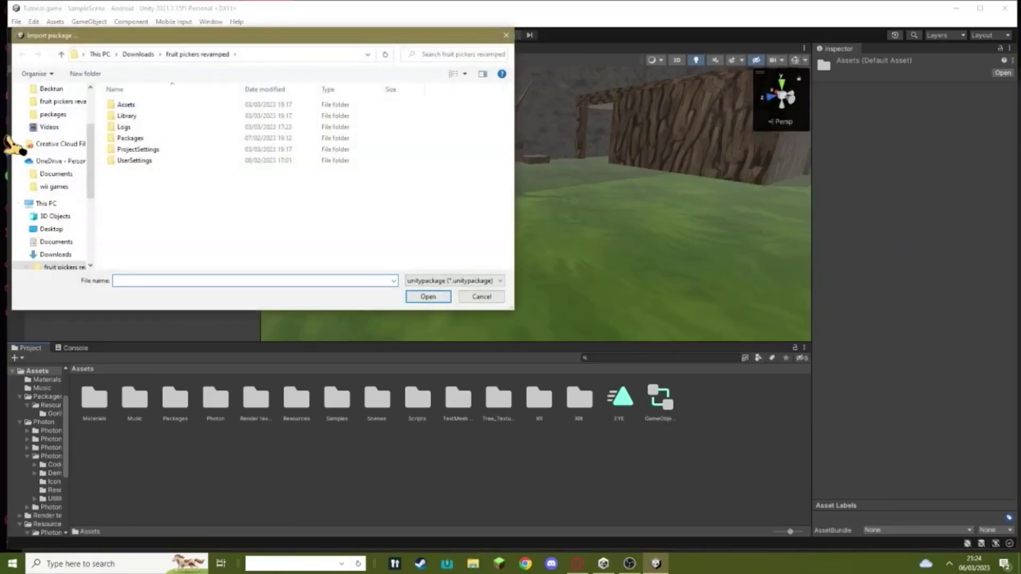
pyautogui.click(56, 255)
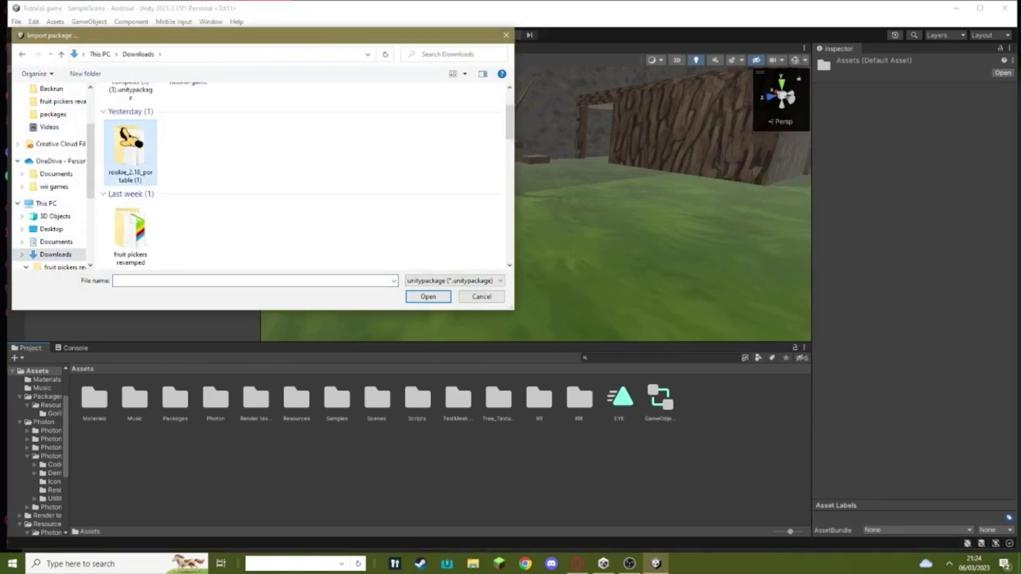
pyautogui.click(139, 156)
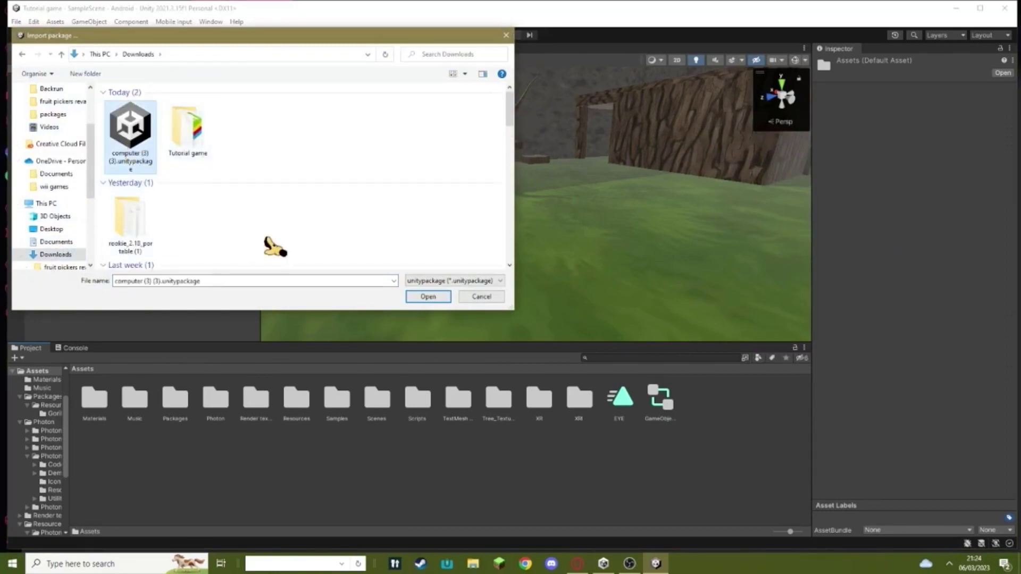
pyautogui.click(413, 298)
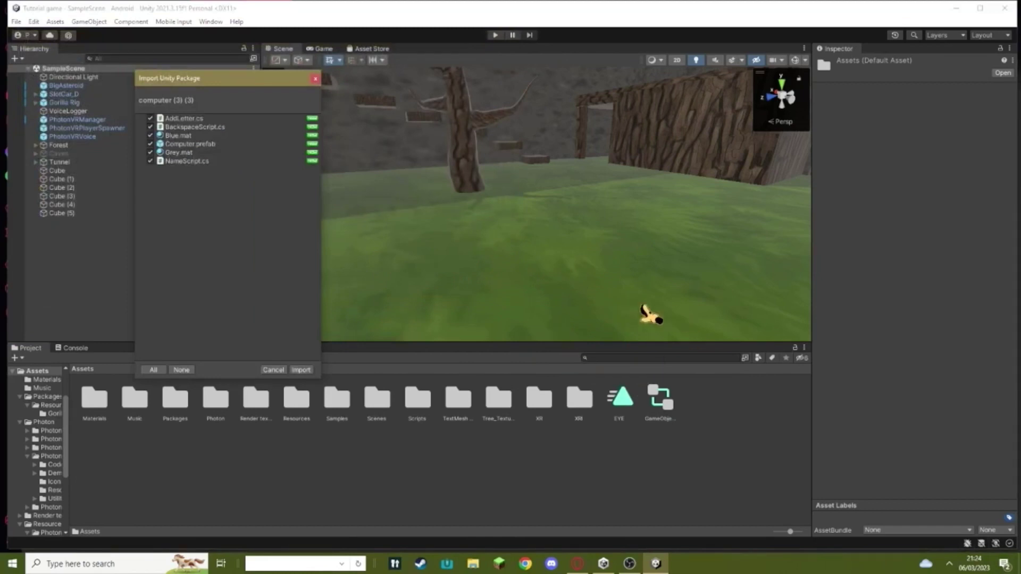
pyautogui.moveTo(181, 80); pyautogui.dragTo(428, 144)
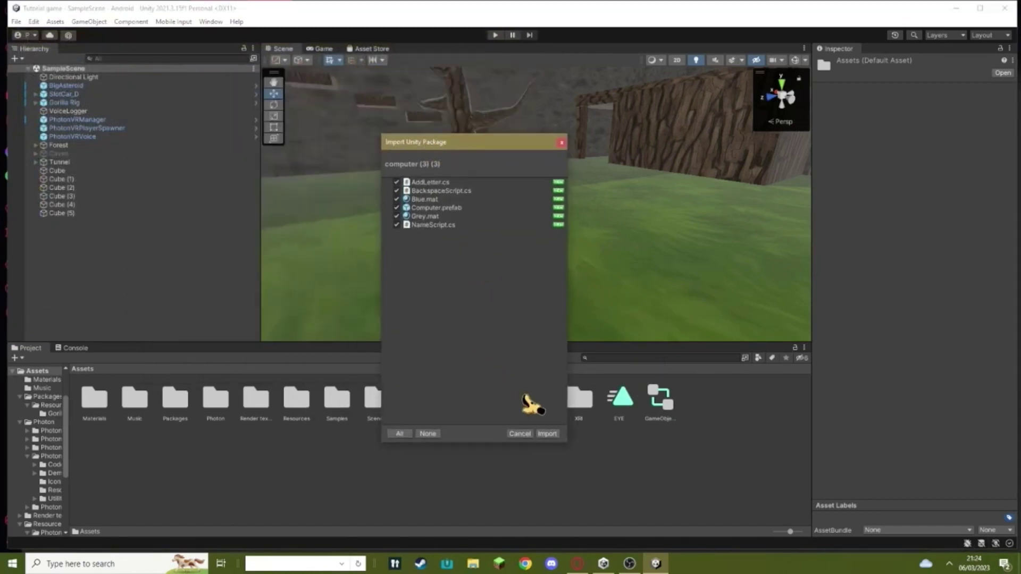
pyautogui.click(548, 433)
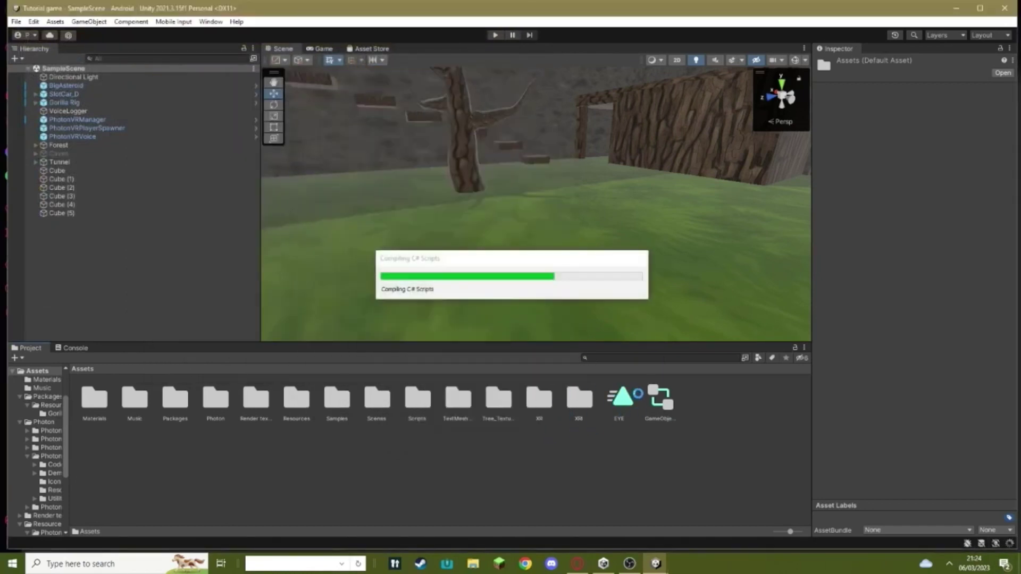
# - Move the AddLetter, BackspaceScript and NameScript scripts from Assets into the Scripts folder
pyautogui.moveTo(538, 204); pyautogui.dragTo(628, 171, button='right')
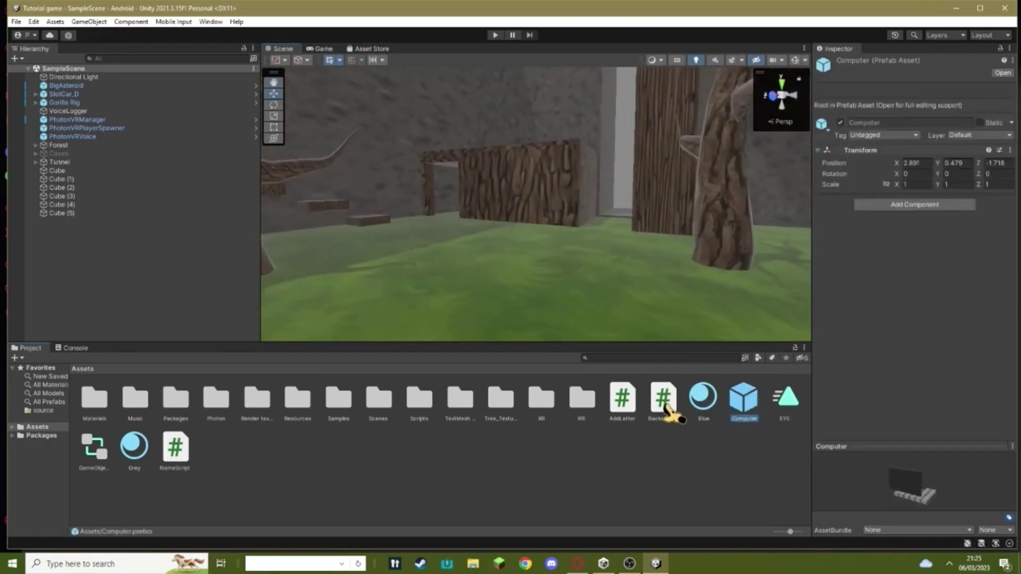
pyautogui.click(622, 402)
pyautogui.keyDown('ctrl'); pyautogui.click(183, 466); pyautogui.keyUp('ctrl')
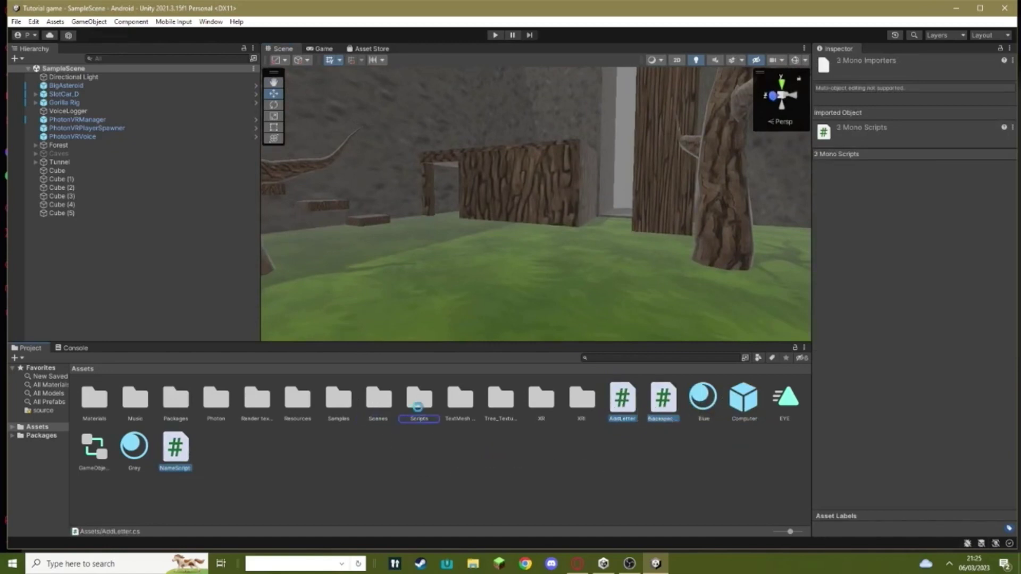
pyautogui.moveTo(418, 406); pyautogui.dragTo(419, 405)
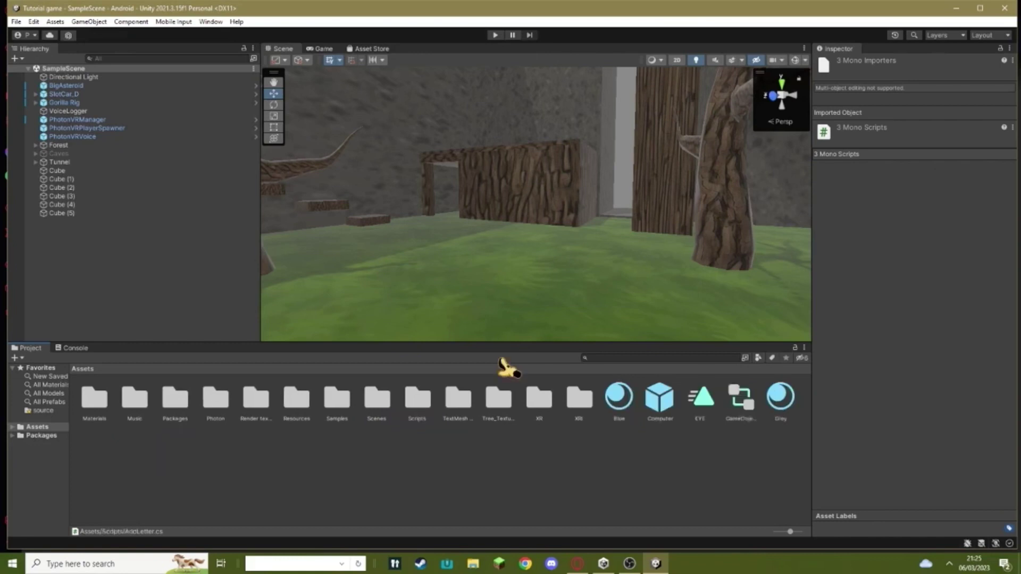
# - Add a 3D cube to the scene as the basis for a computer table
pyautogui.moveTo(572, 210); pyautogui.dragTo(701, 230, button='right')
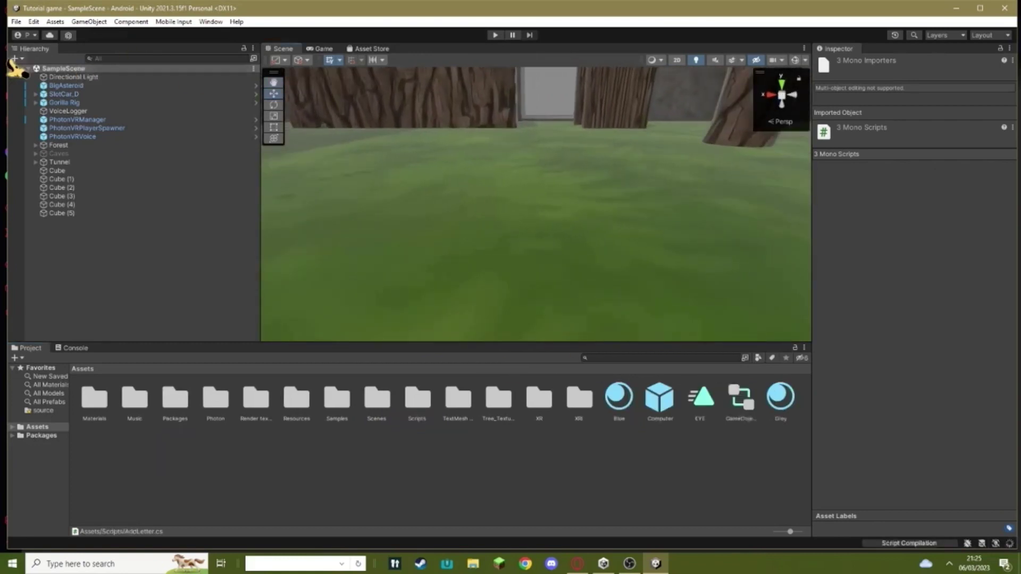
pyautogui.click(15, 59)
pyautogui.moveTo(40, 95)
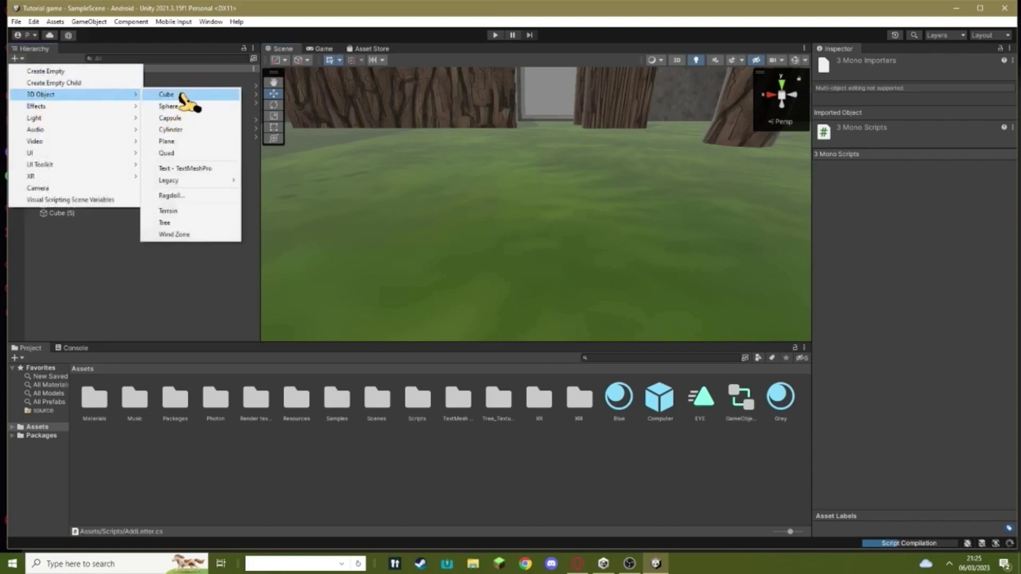
pyautogui.click(181, 95)
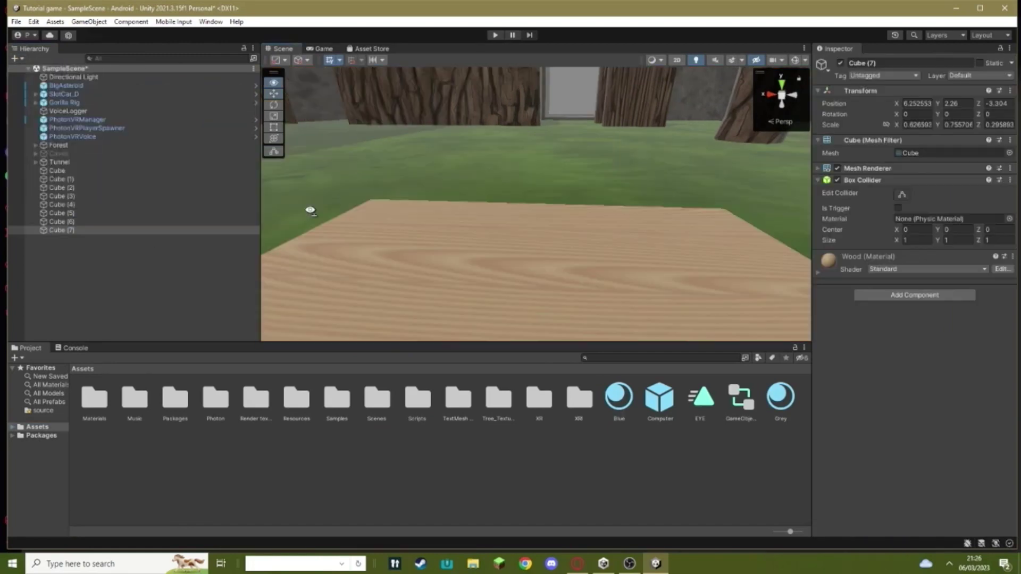
# - Place the Computer prefab on the wooden tabletop and rotate it about the Y axis so its screen faces the front
pyautogui.moveTo(309, 209); pyautogui.dragTo(550, 293, button='right')
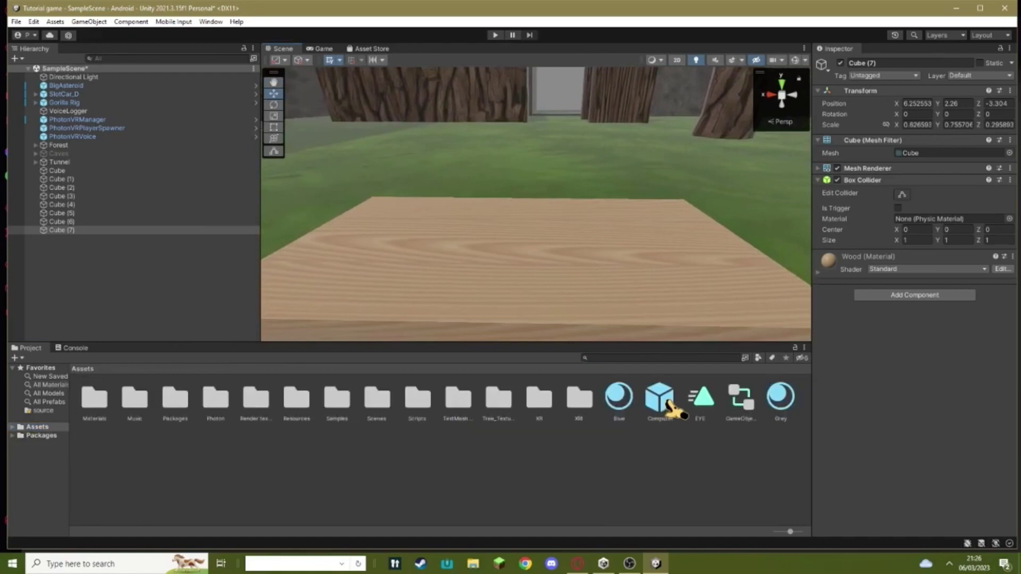
pyautogui.moveTo(565, 243); pyautogui.dragTo(468, 274)
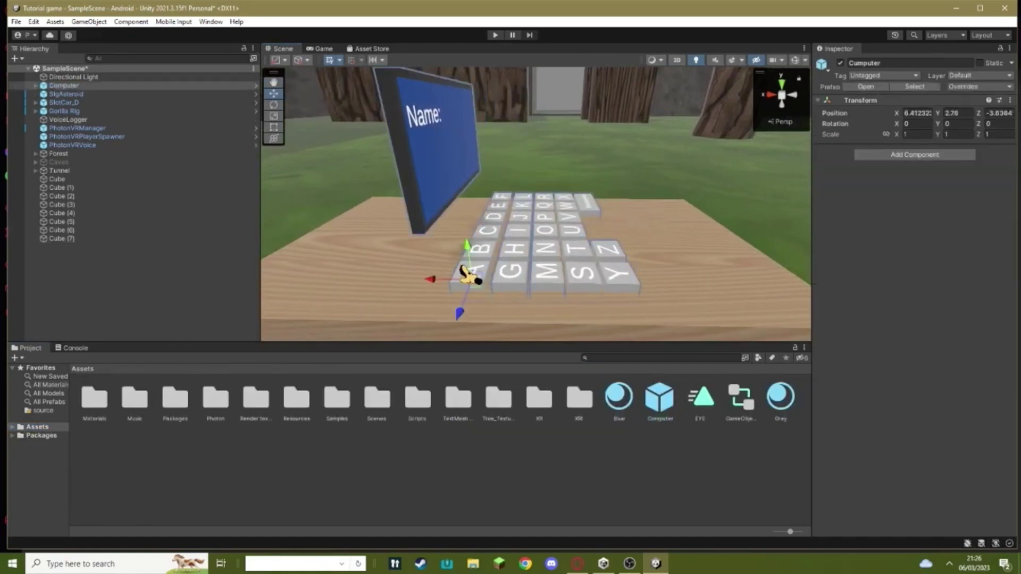
pyautogui.moveTo(493, 306); pyautogui.dragTo(417, 334)
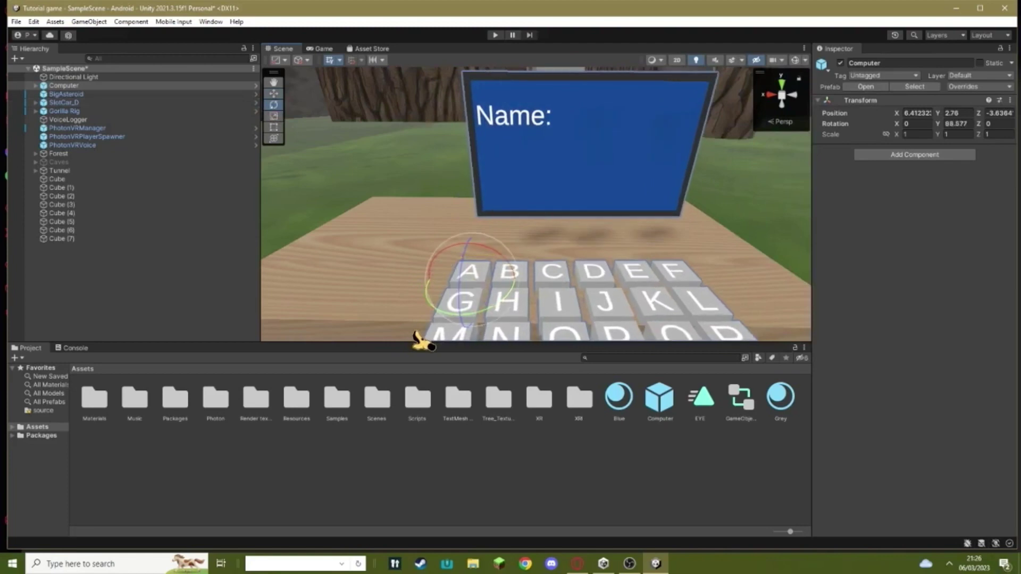
# - Centre the computer on the tabletop at about X 6.5, Z -3.9 and scale it down to about 0.79
pyautogui.click(275, 96)
pyautogui.moveTo(514, 129); pyautogui.dragTo(524, 134, button='right')
pyautogui.scroll(-4, 520, 213)
pyautogui.moveTo(504, 212); pyautogui.dragTo(438, 187)
pyautogui.scroll(8, 481, 192)
pyautogui.moveTo(481, 193); pyautogui.dragTo(479, 174, button='right')
pyautogui.scroll(-6, 489, 178)
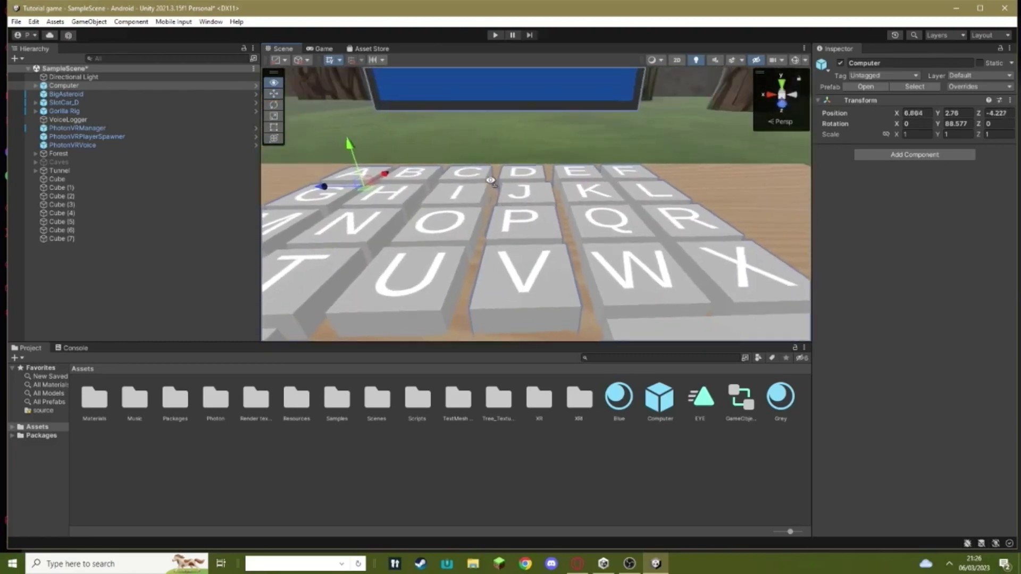
pyautogui.scroll(-4, 504, 188)
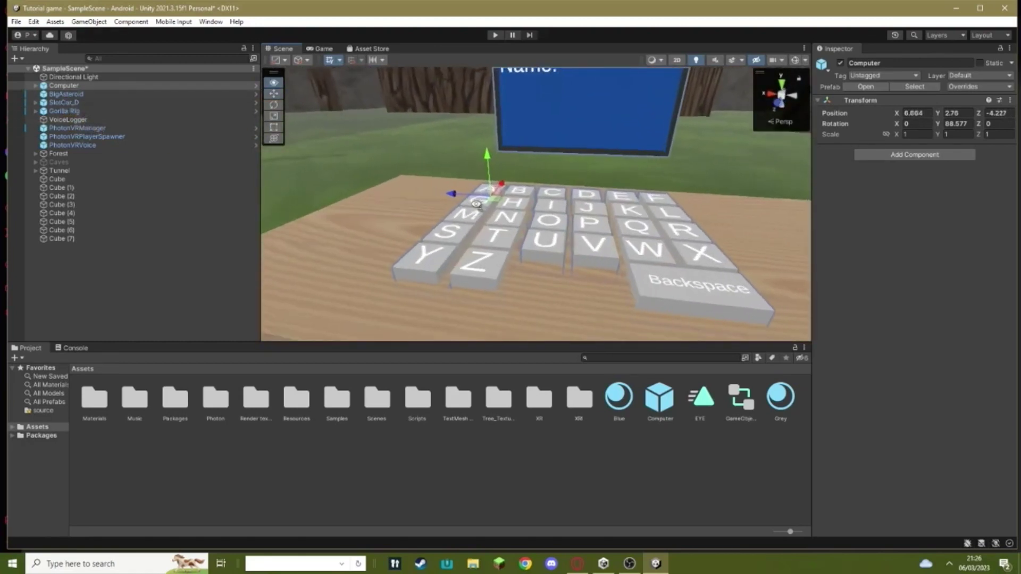
pyautogui.moveTo(521, 221); pyautogui.dragTo(523, 222, button='right')
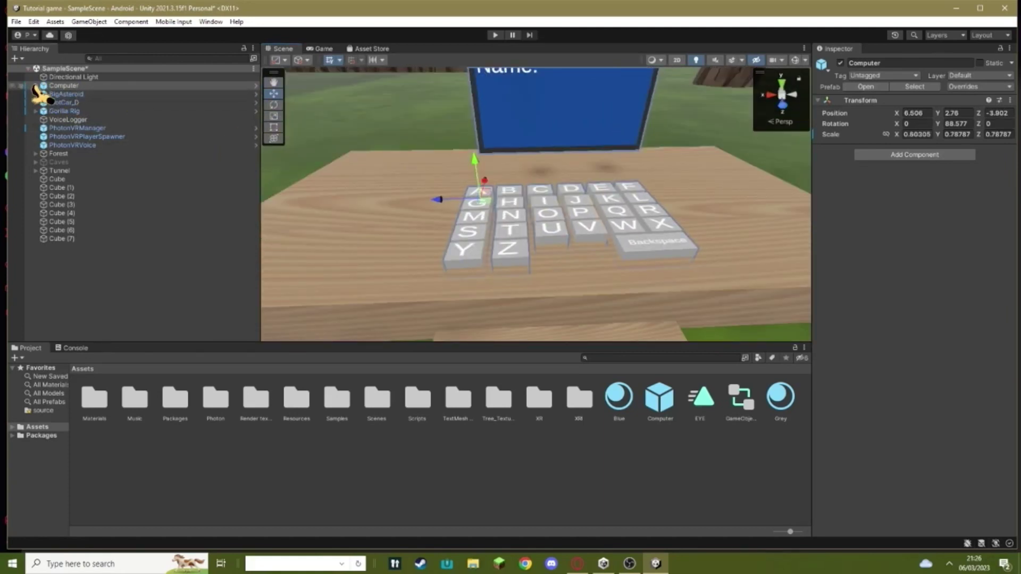
# - Scale the keyboard's letter keys A to Z down together to about 0.197 by 0.136 by 0.206
pyautogui.click(35, 86)
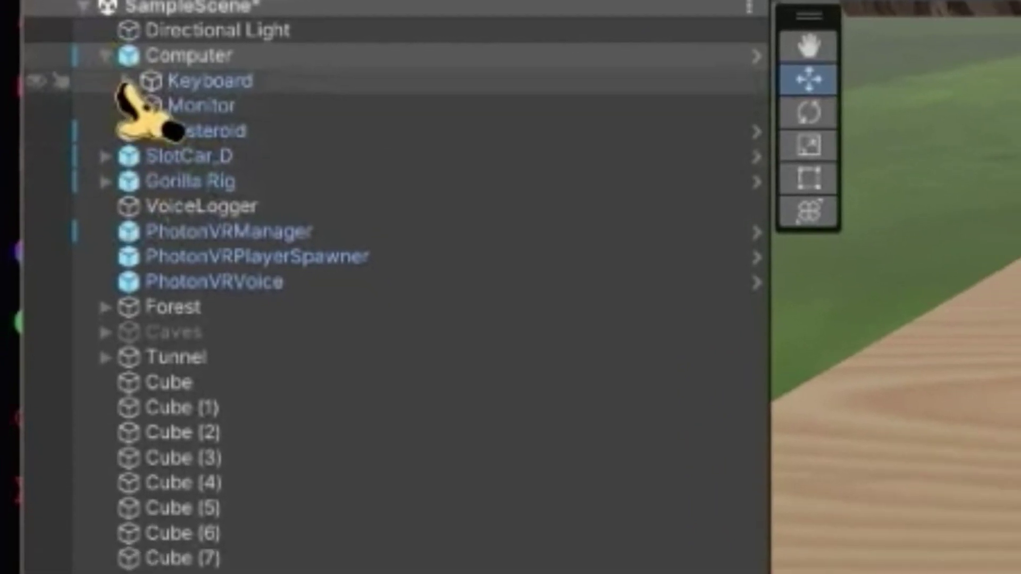
pyautogui.click(123, 82)
pyautogui.click(156, 64)
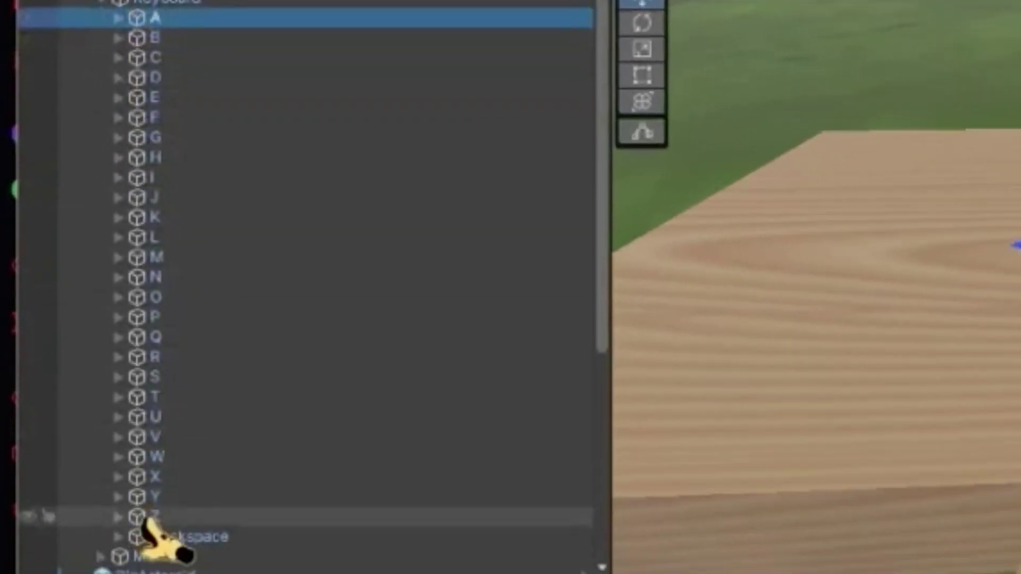
pyautogui.keyDown('shift'); pyautogui.click(198, 517); pyautogui.keyUp('shift')
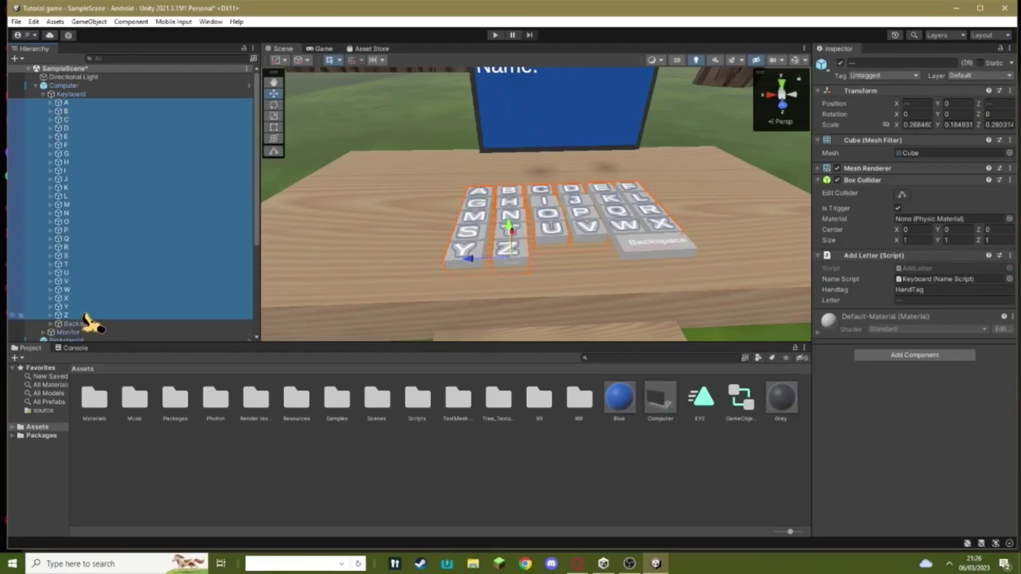
pyautogui.click(276, 116)
pyautogui.keyDown('alt'); pyautogui.moveTo(596, 254); pyautogui.dragTo(716, 233); pyautogui.keyUp('alt')
pyautogui.keyDown('alt'); pyautogui.moveTo(691, 266); pyautogui.dragTo(540, 365); pyautogui.keyUp('alt')
pyautogui.scroll(5, 543, 279)
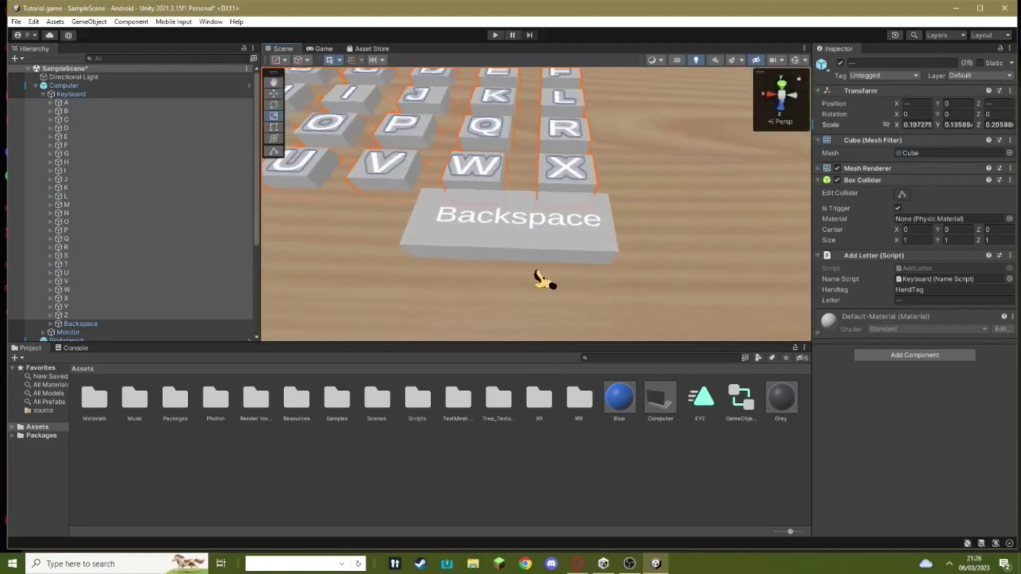
# - Scale the Backspace key down to about 0.22 in X and 0.15 in Y, and stretch it along Z
pyautogui.click(97, 324)
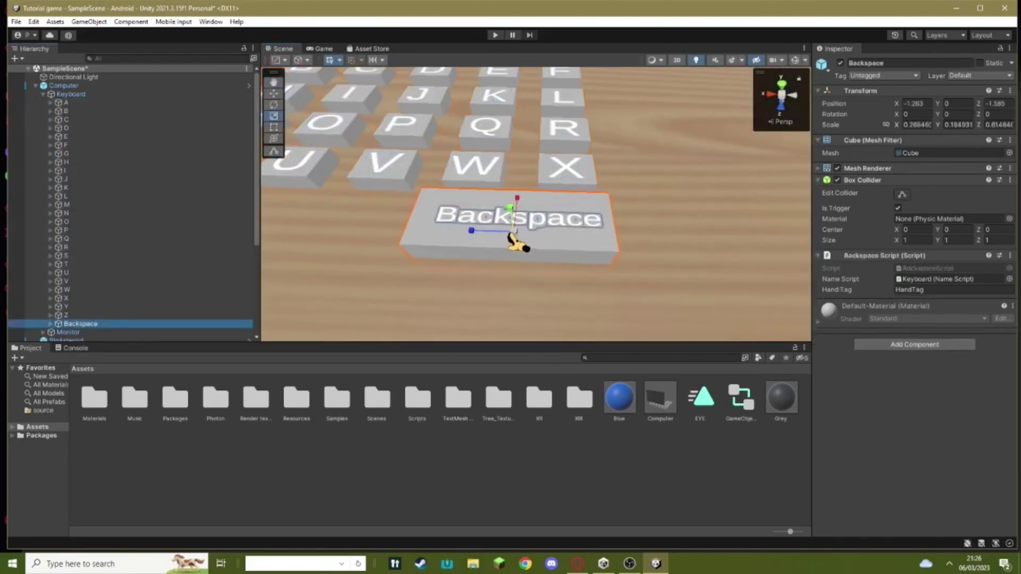
pyautogui.moveTo(512, 233); pyautogui.dragTo(510, 240)
pyautogui.press('s')
pyautogui.moveTo(508, 247); pyautogui.dragTo(518, 298, button='right')
pyautogui.press('w')
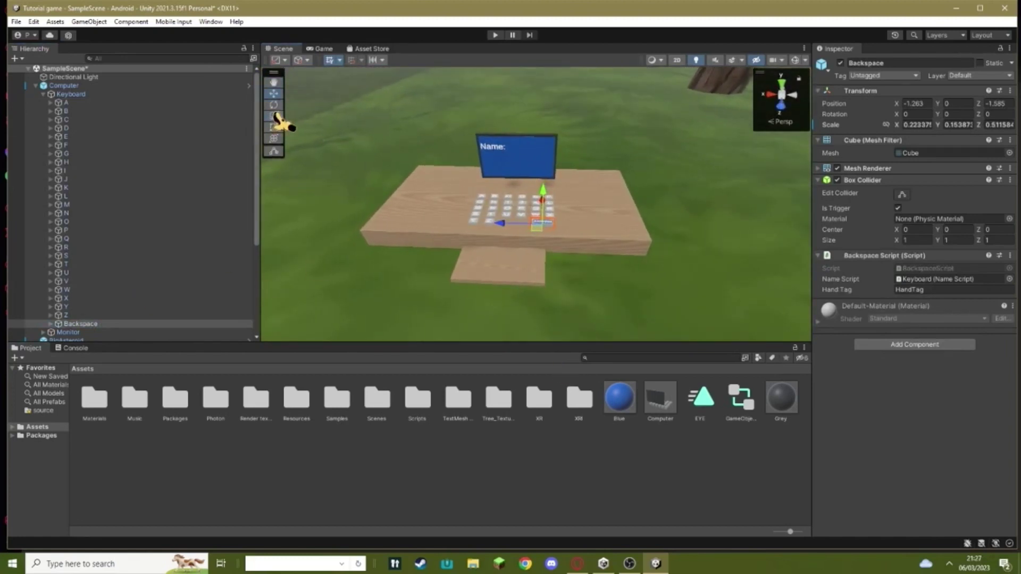
pyautogui.scroll(5, 556, 242)
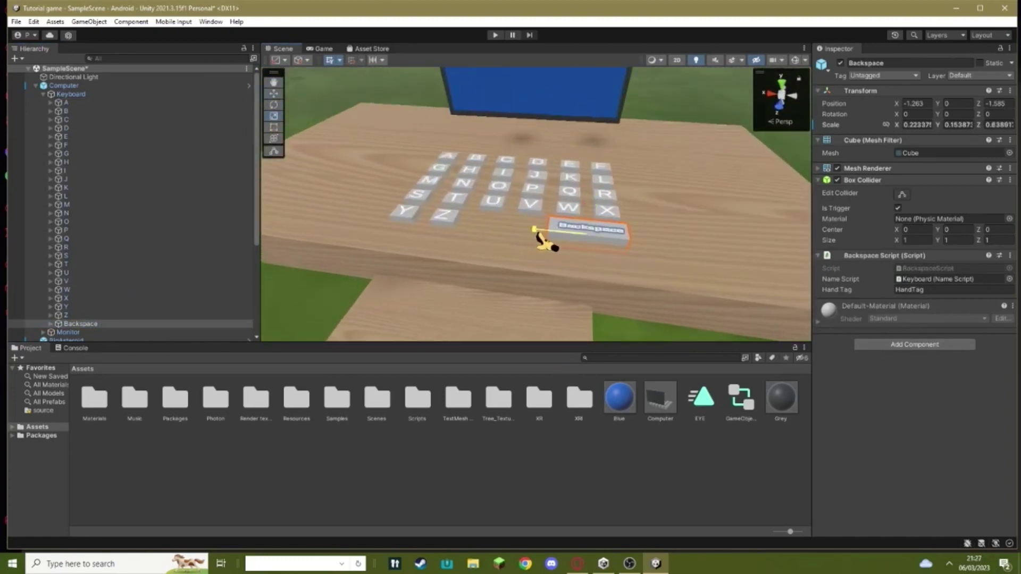
# - Collapse the Computer hierarchy and select the LeftHand Controller under Gorilla Rig's GorillaPlayer to check its tag
pyautogui.press('s')
pyautogui.moveTo(544, 325); pyautogui.dragTo(540, 159, button='right')
pyautogui.click(532, 89)
pyautogui.press('w')
pyautogui.click(35, 85)
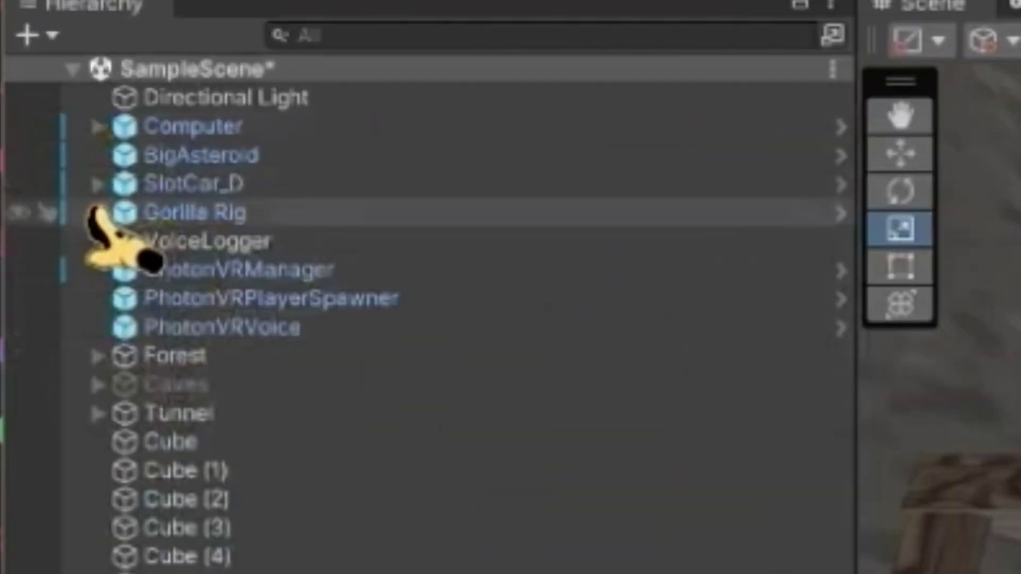
pyautogui.click(97, 212)
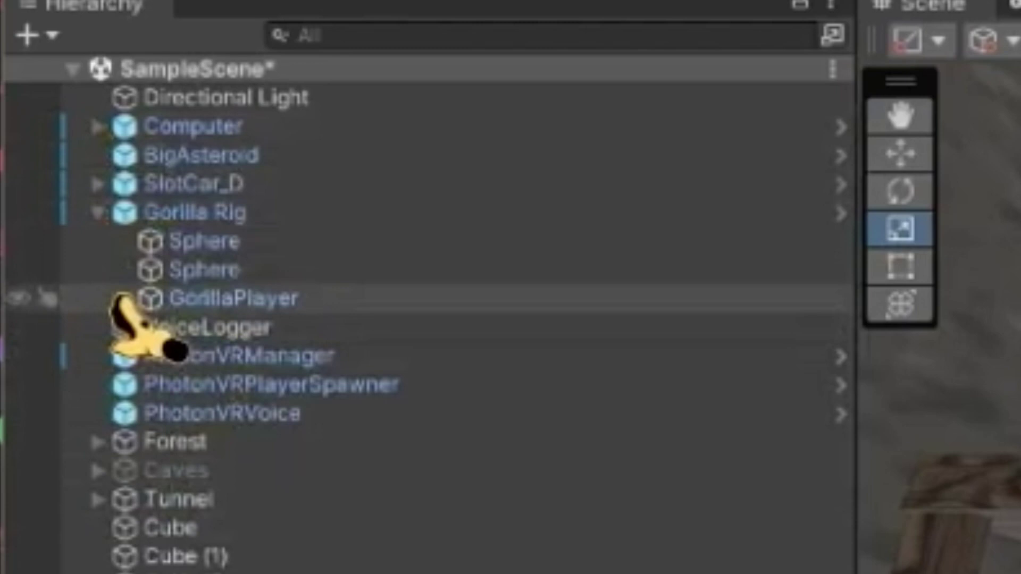
pyautogui.click(122, 298)
pyautogui.click(223, 355)
pyautogui.moveTo(643, 197); pyautogui.dragTo(643, 246, button='right')
pyautogui.press('s')
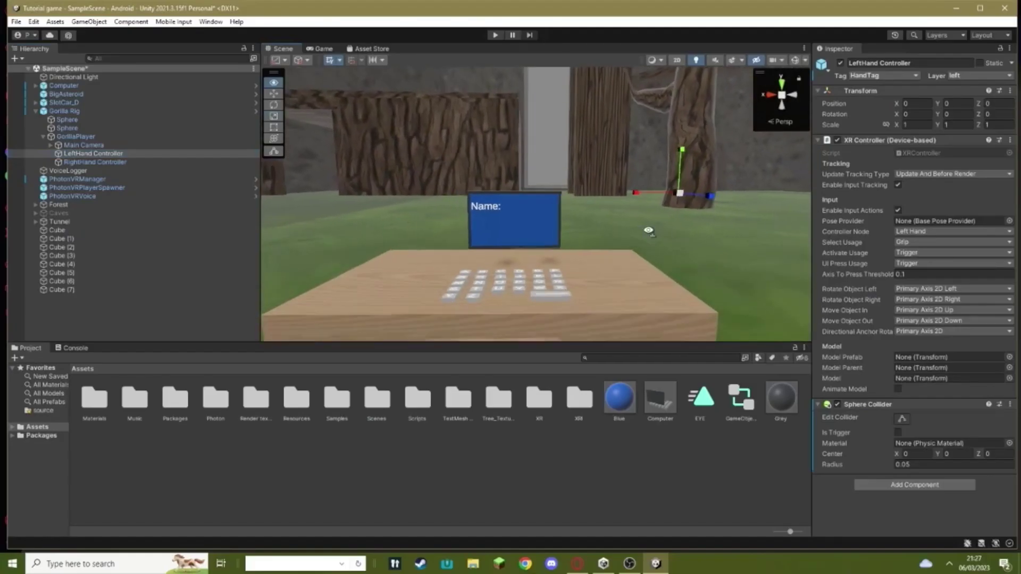
pyautogui.press('w')
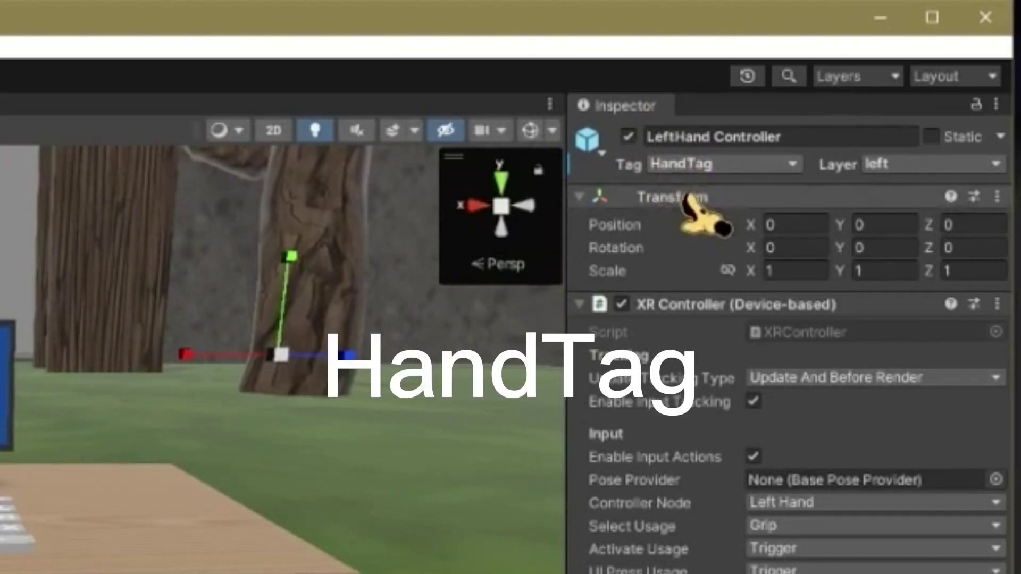
# - Open the tag settings from the LeftHand Controller's tag options and bring up the entry for a new tag
pyautogui.click(690, 168)
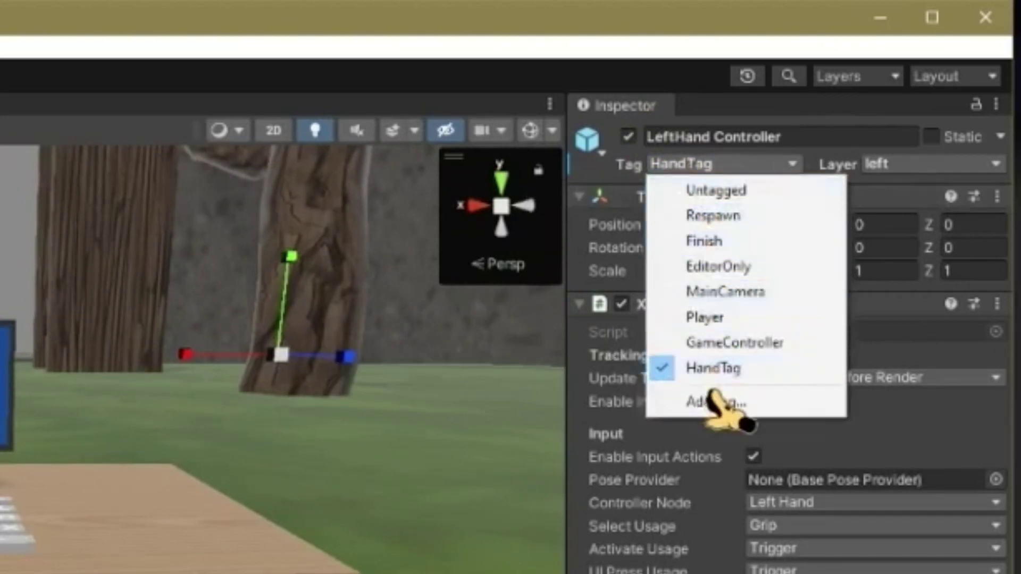
pyautogui.click(709, 401)
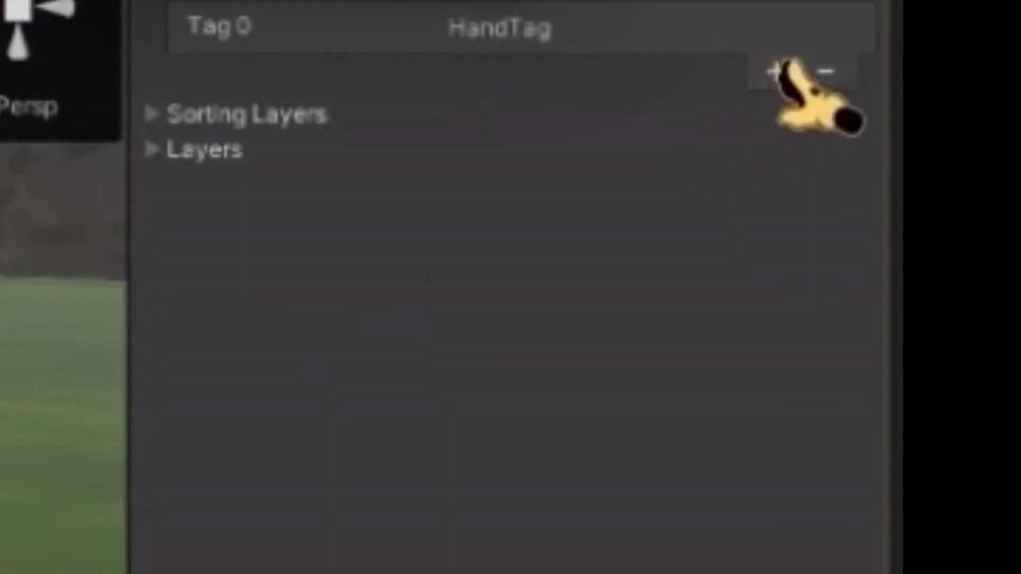
pyautogui.click(777, 72)
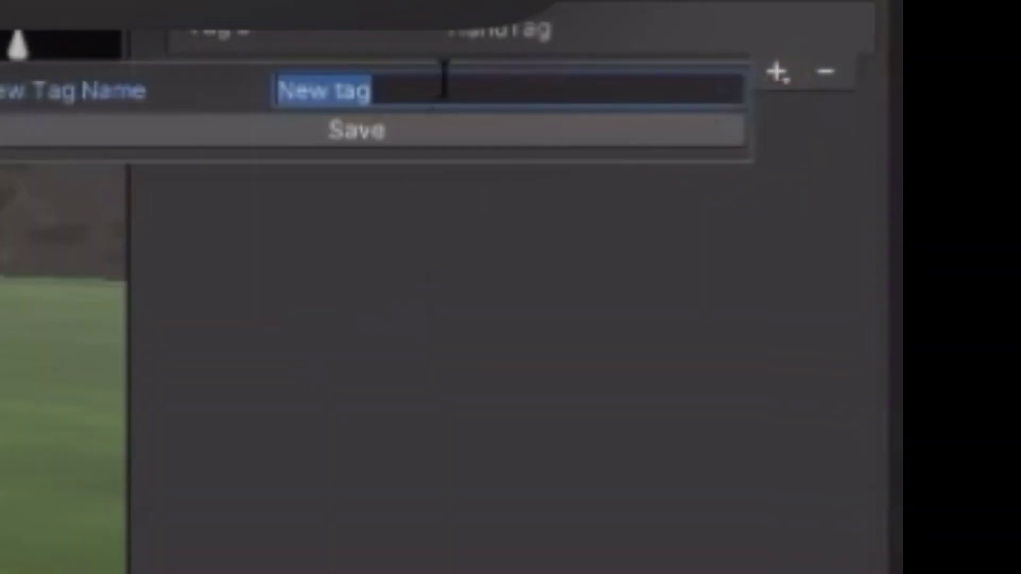
pyautogui.click(502, 381)
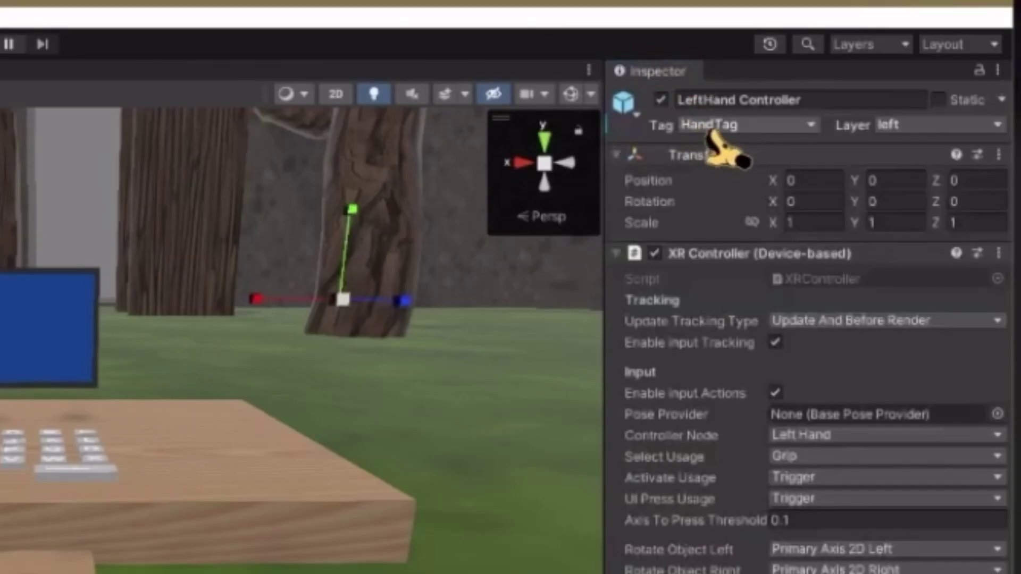
# - Assign the existing HandTag tag to the LeftHand Controller
pyautogui.click(723, 127)
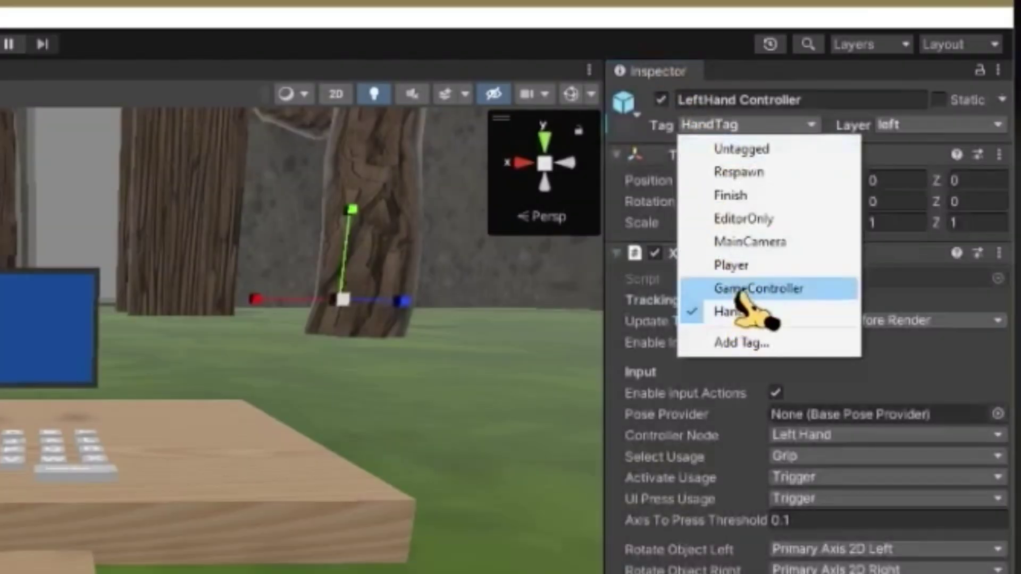
pyautogui.click(739, 290)
pyautogui.click(726, 124)
pyautogui.click(719, 309)
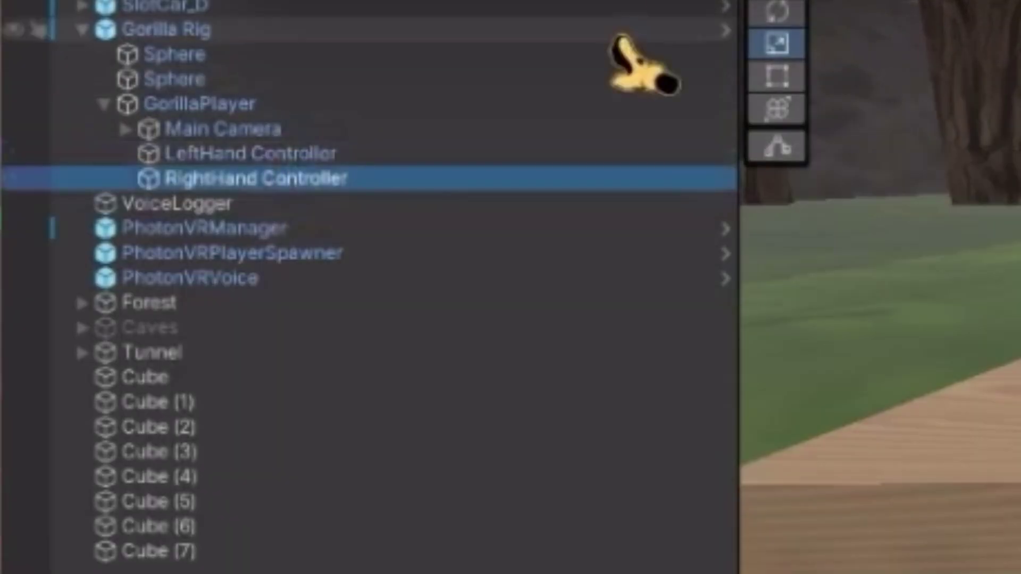
# - Search the components available for the LeftHand Controller for "sphere" and try to add a Sphere Collider
pyautogui.click(322, 153)
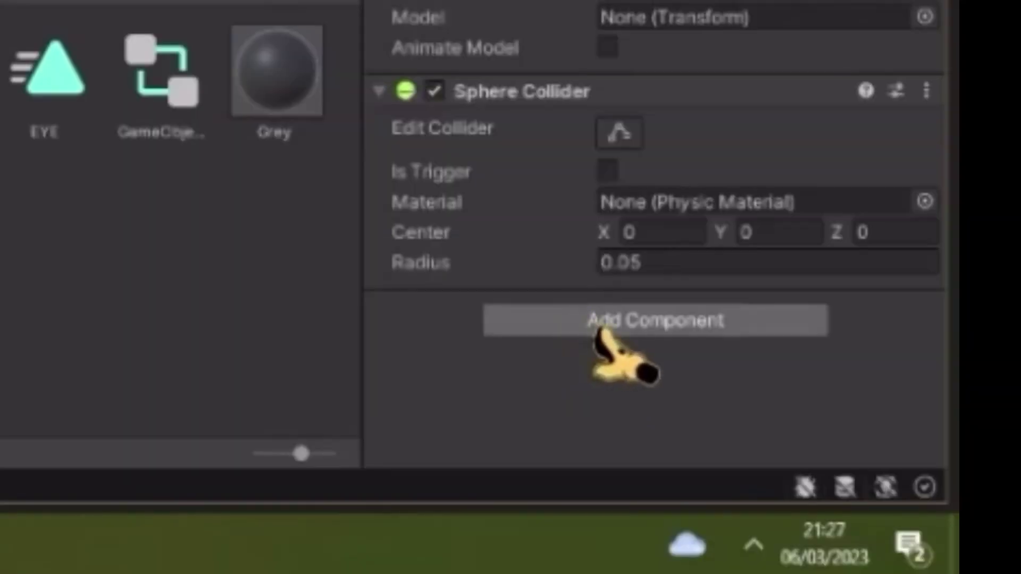
pyautogui.click(637, 326)
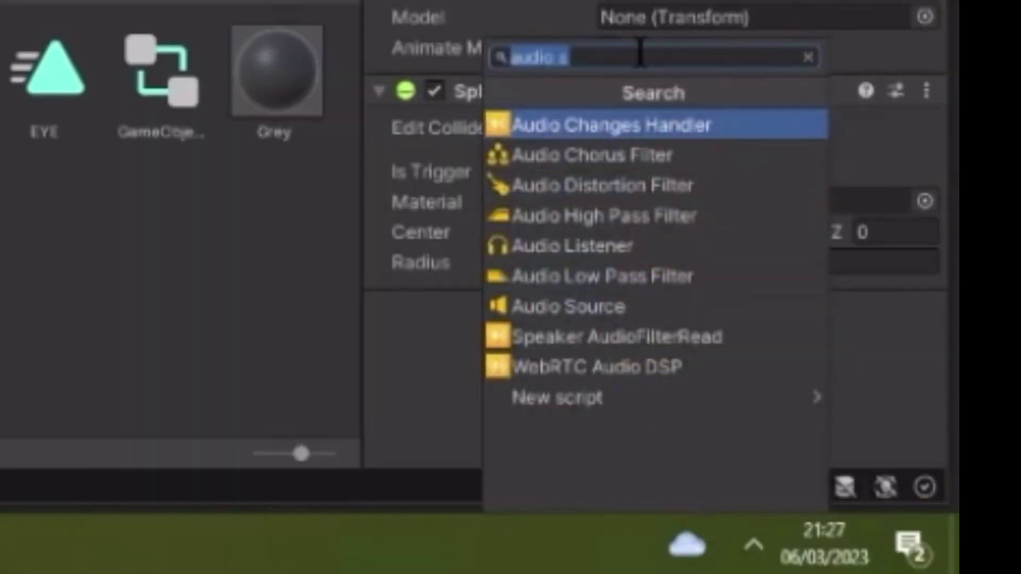
pyautogui.write('sphere')
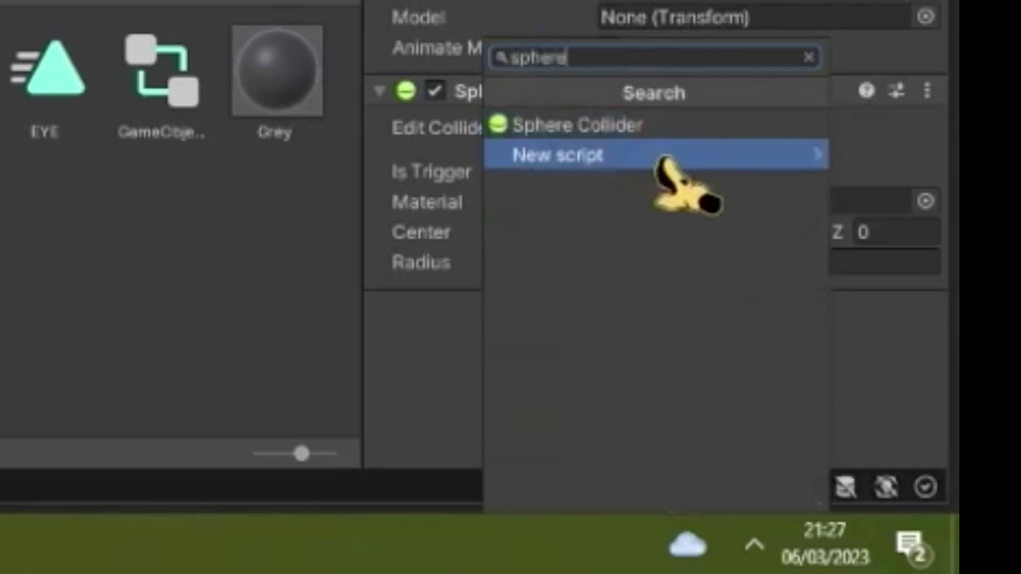
pyautogui.click(665, 131)
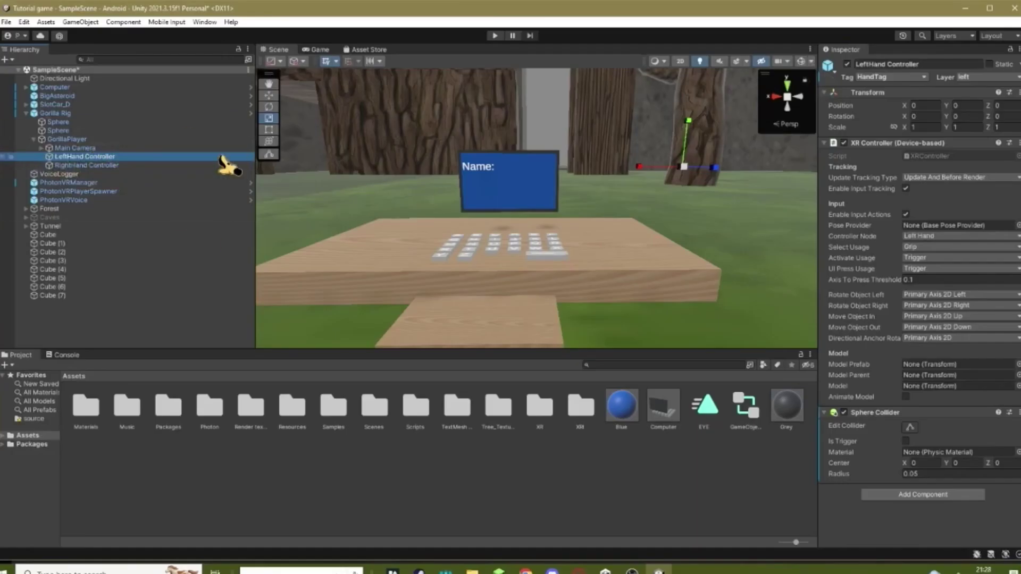
# - Check the layer assignments of the LeftHand Controller and the RightHand Controller
pyautogui.click(968, 78)
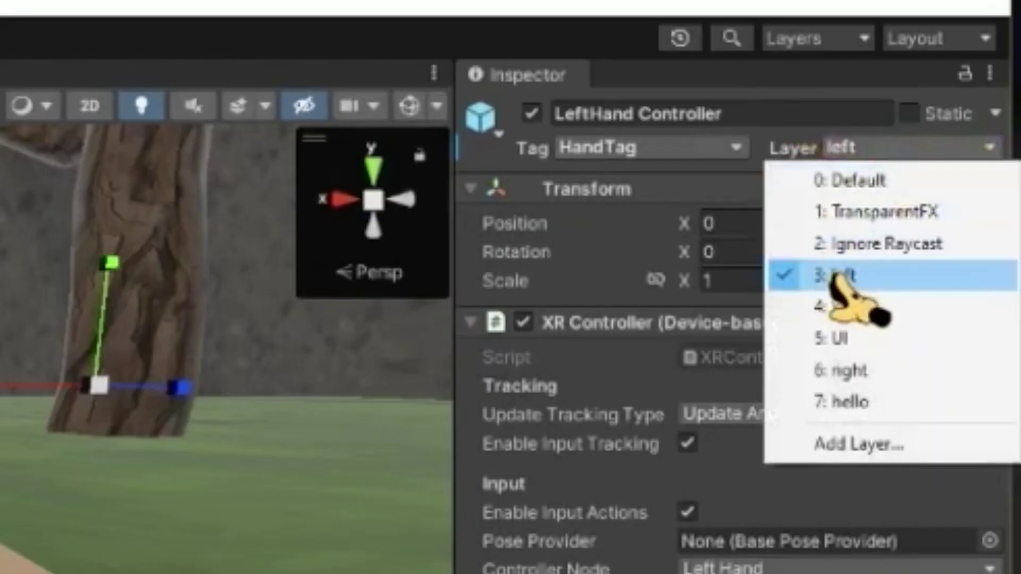
pyautogui.click(803, 154)
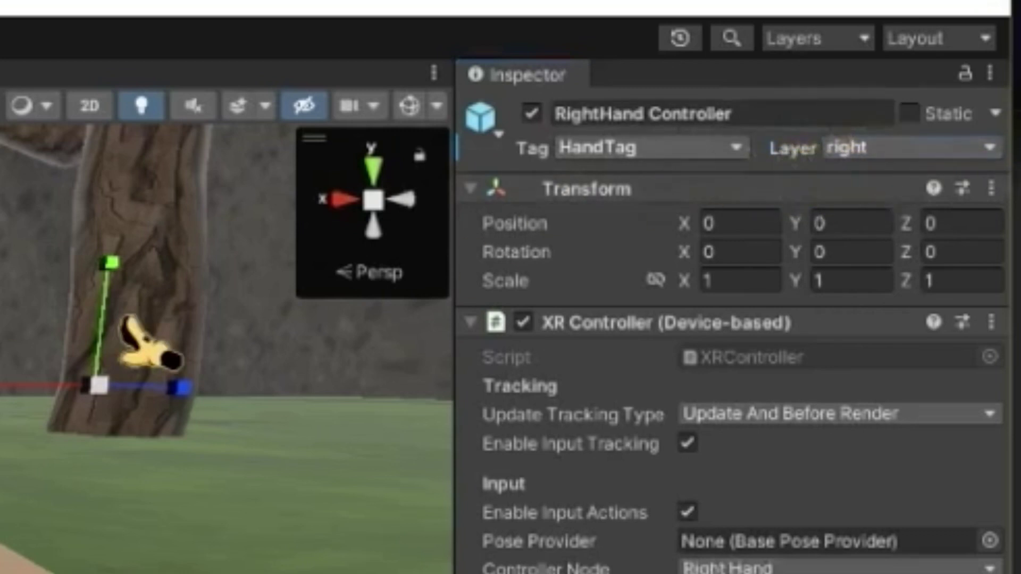
pyautogui.click(848, 149)
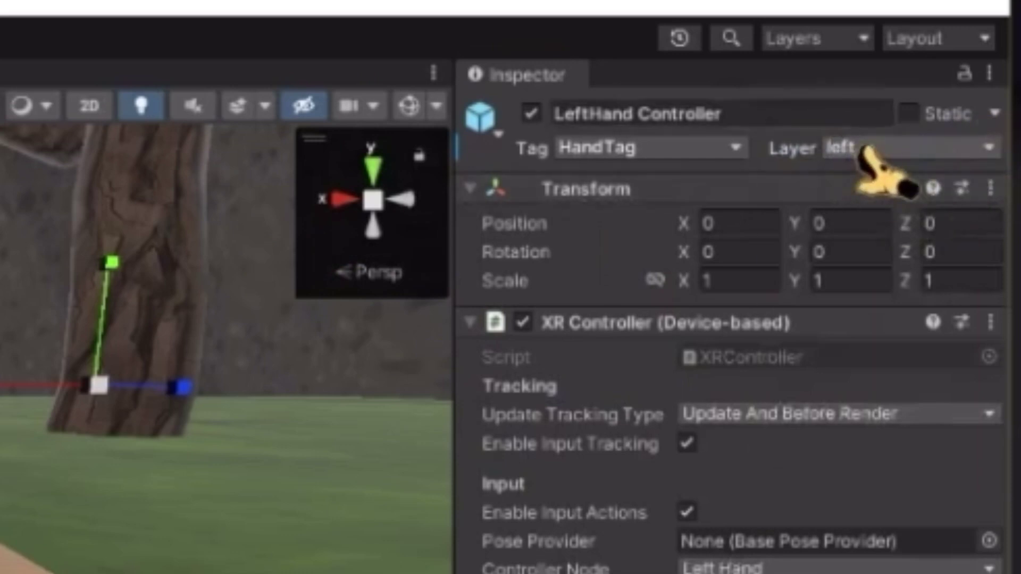
pyautogui.click(866, 154)
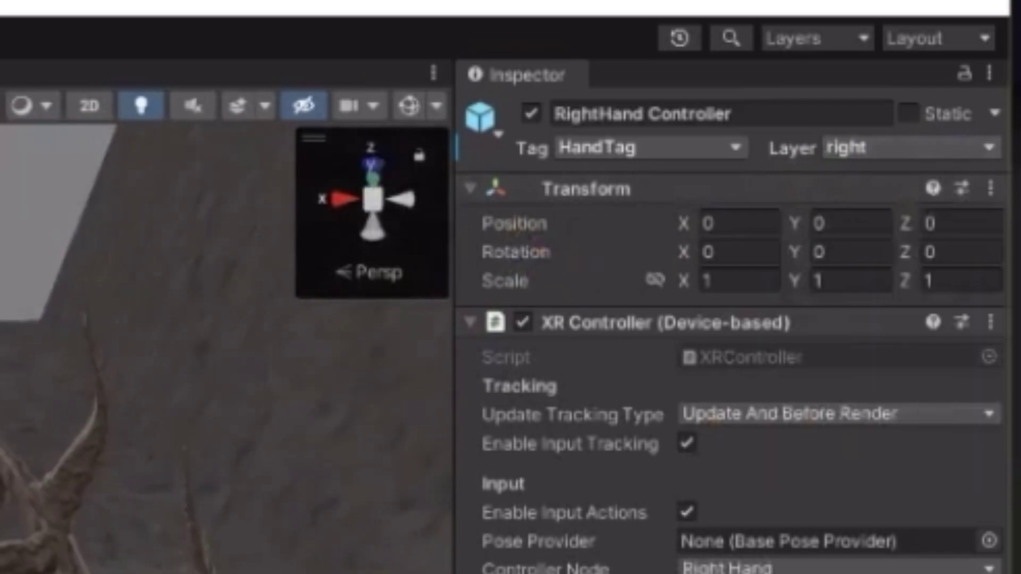
# - Start Play mode to test the computer on the table in the scene
pyautogui.moveTo(569, 213); pyautogui.dragTo(537, 144, button='right')
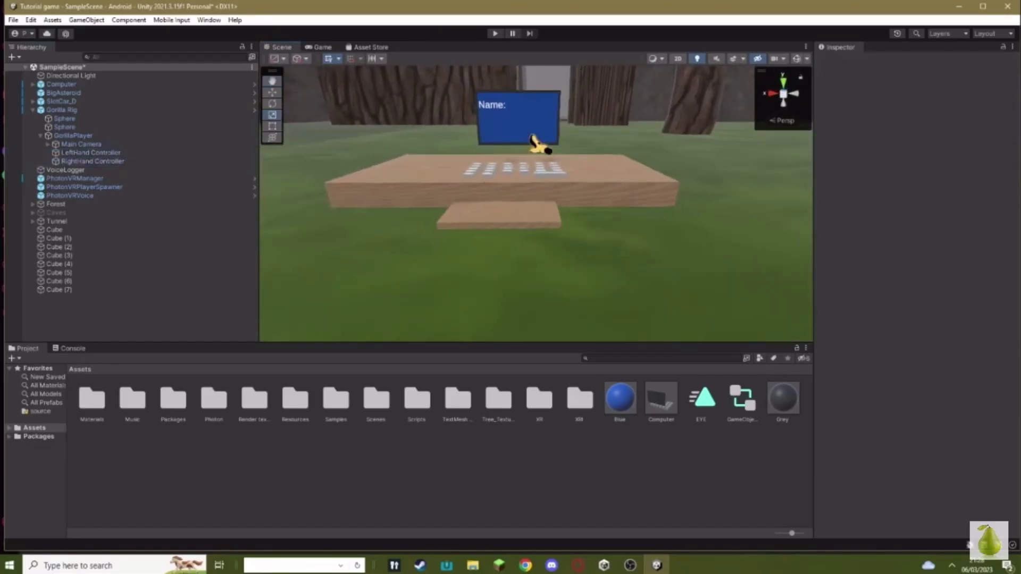
pyautogui.click(495, 33)
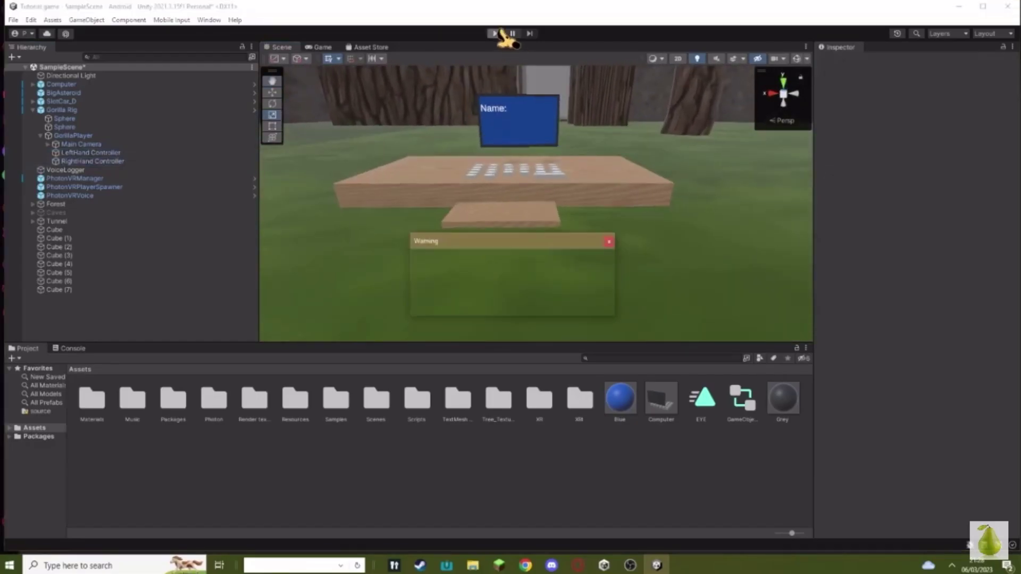